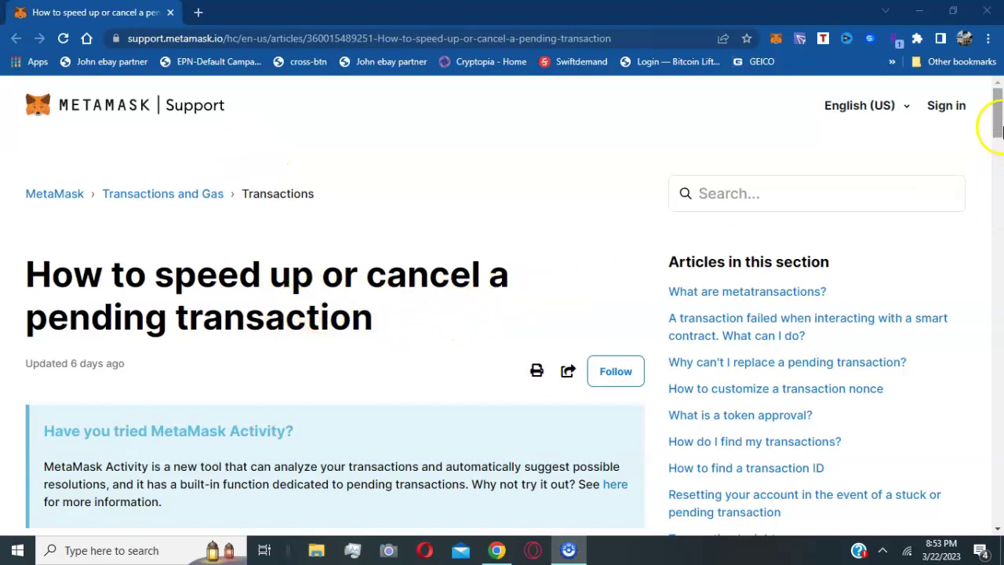
# Step: Open the MetaMask wallet from the browser's installed extensions
pyautogui.click(777, 39)
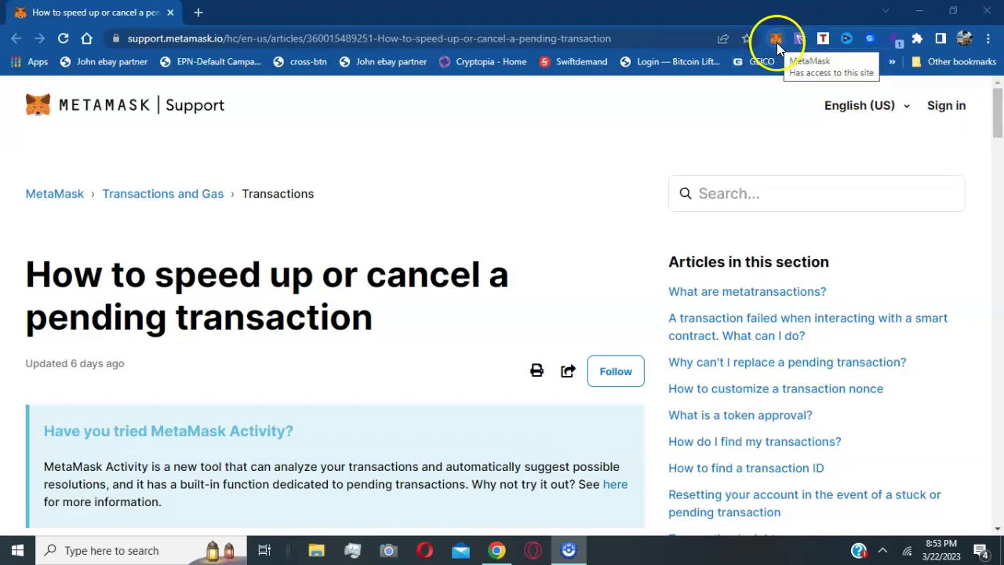
pyautogui.click(776, 40)
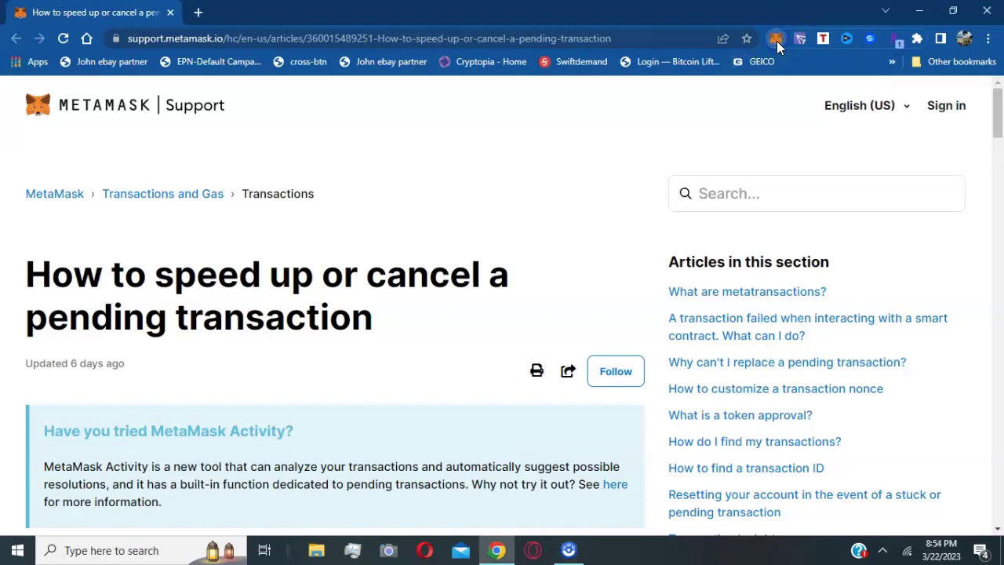
pyautogui.click(776, 40)
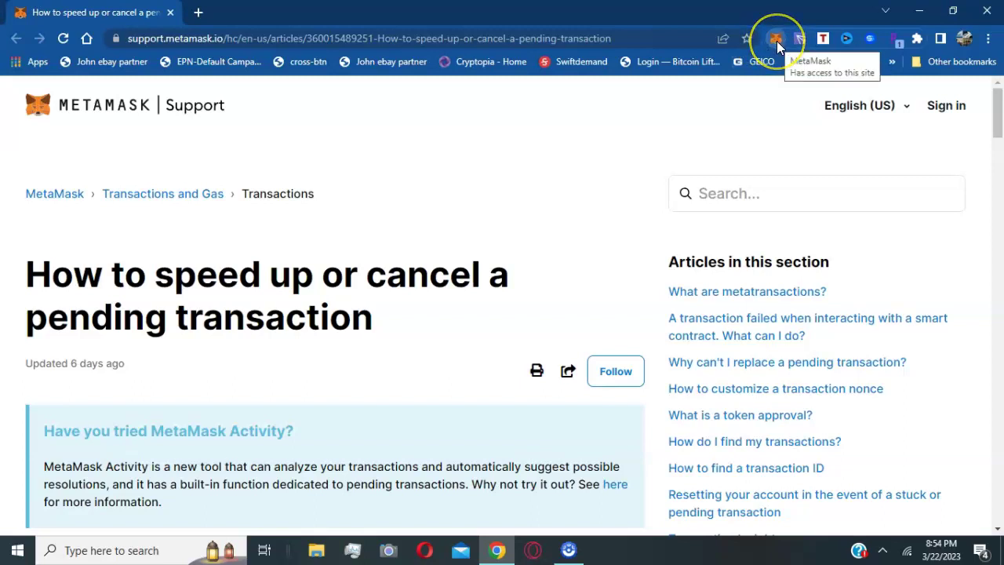
pyautogui.click(916, 39)
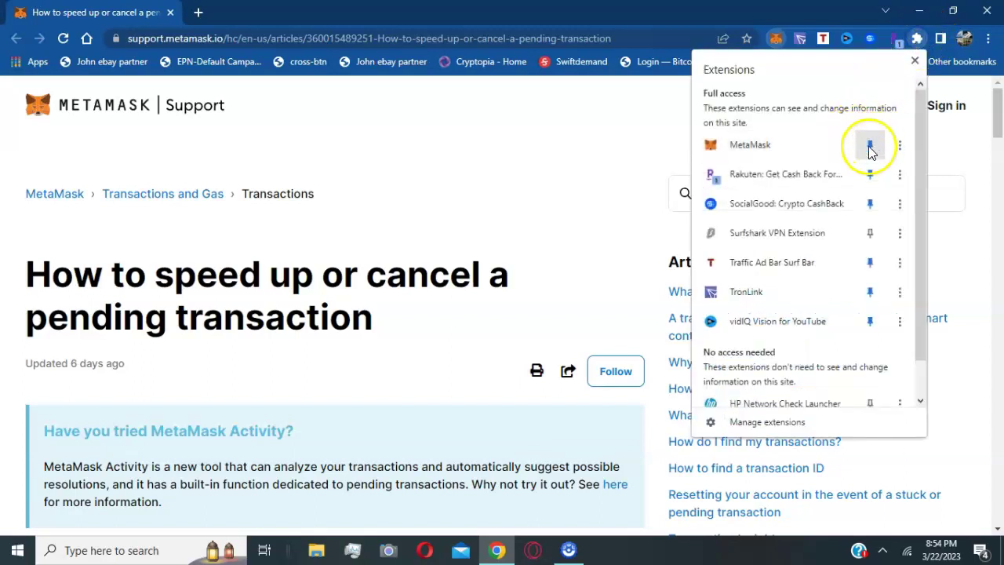
pyautogui.click(810, 147)
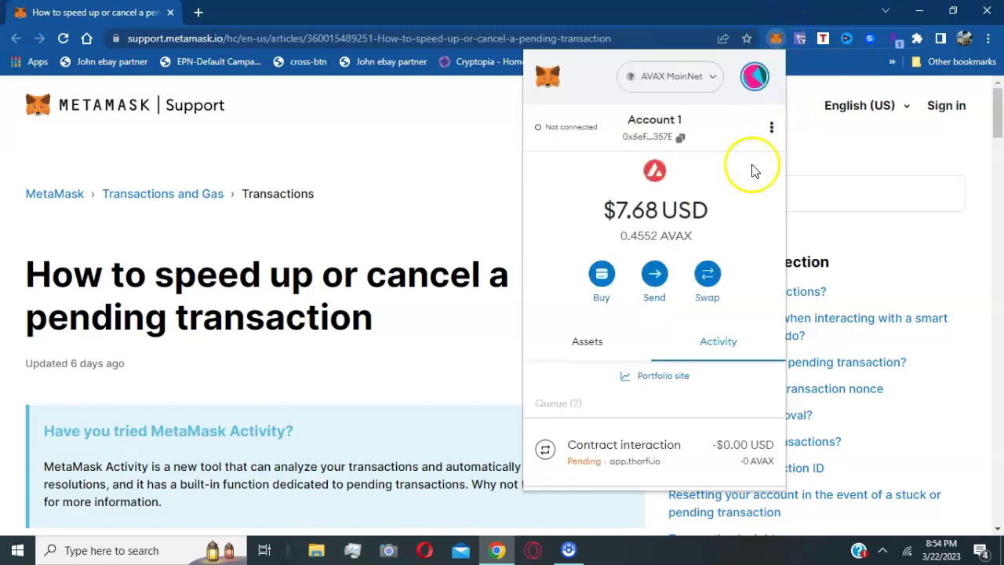
# Step: Reopen the MetaMask wallet and examine the queued and past transactions in Account 1's activity list
pyautogui.moveTo(998, 98); pyautogui.dragTo(998, 100)
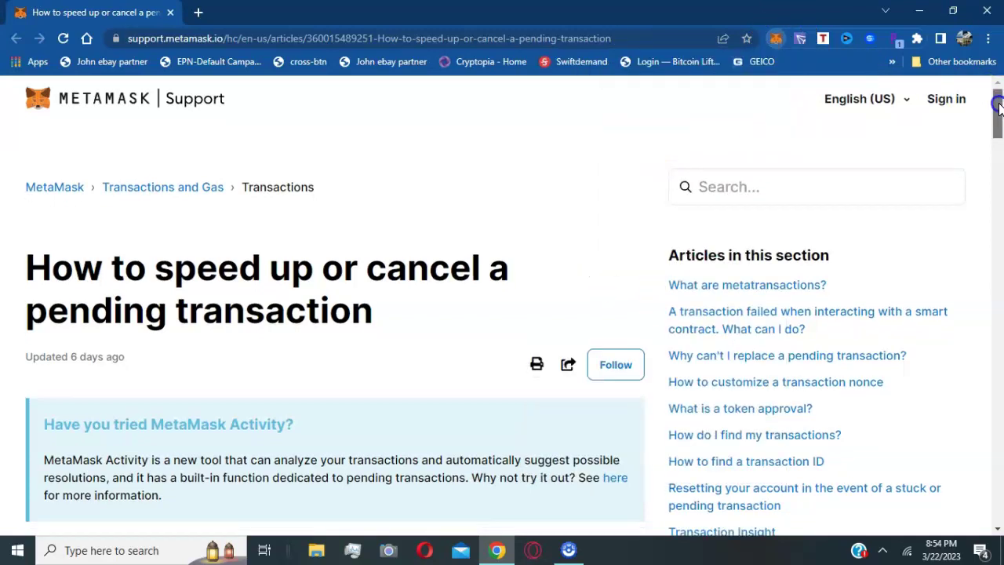
pyautogui.click(777, 43)
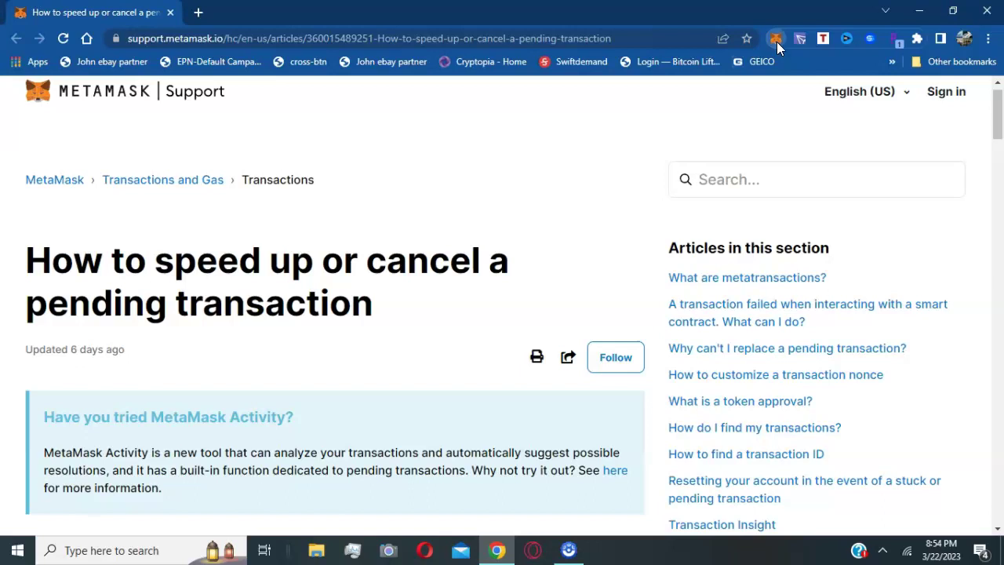
pyautogui.click(776, 42)
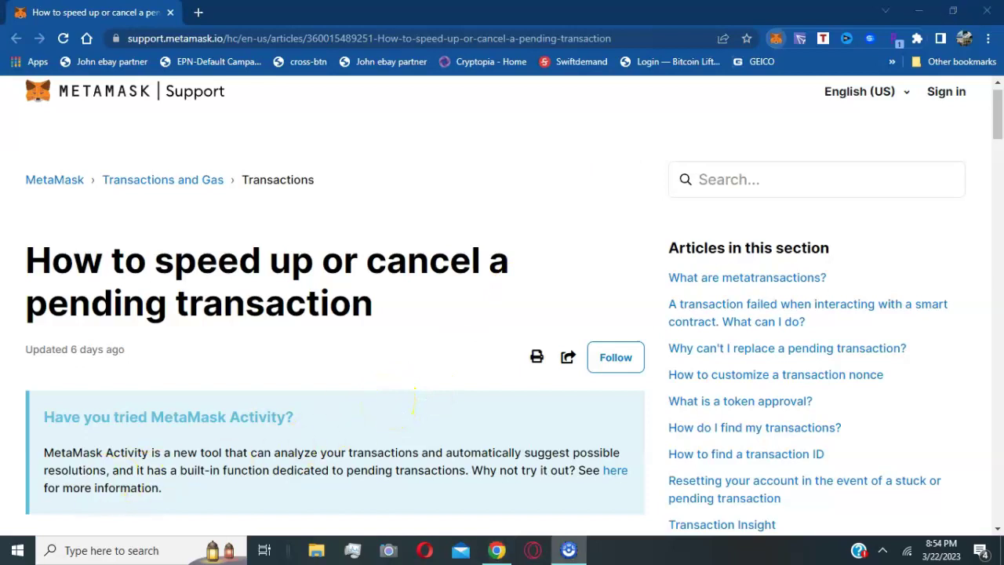
pyautogui.moveTo(996, 123); pyautogui.dragTo(997, 127)
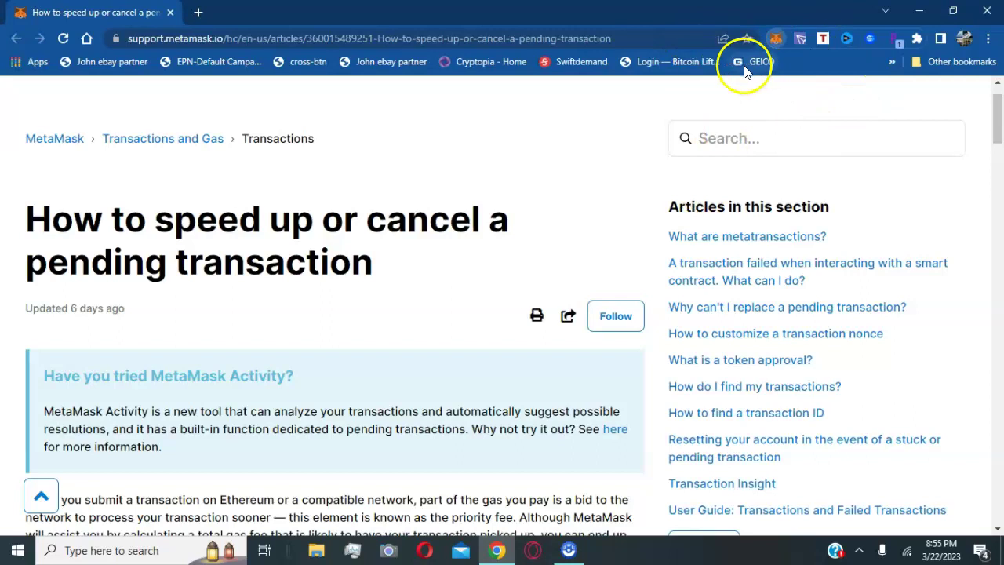
pyautogui.click(776, 37)
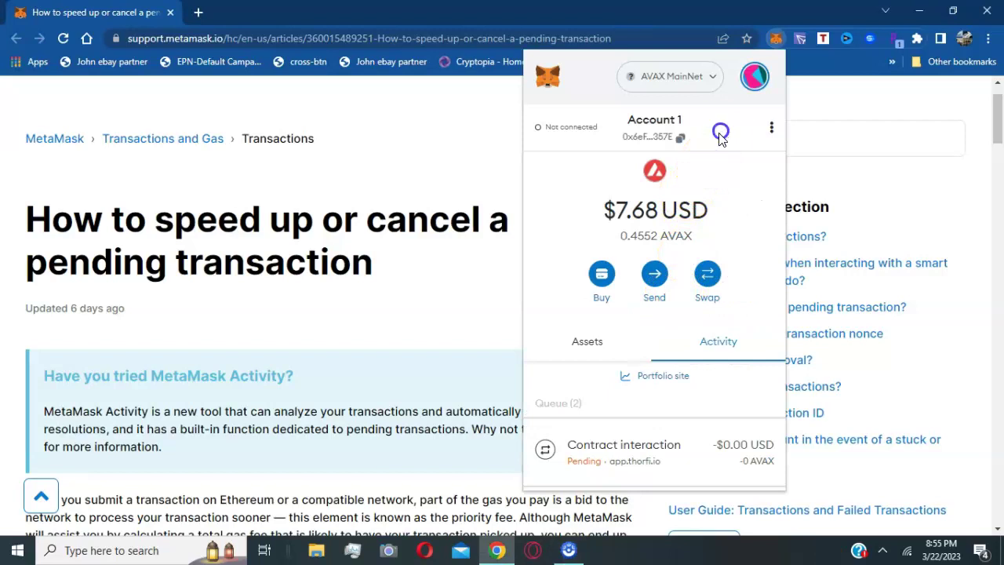
pyautogui.scroll(-5, 650, 306)
pyautogui.scroll(3, 650, 307)
pyautogui.scroll(3, 640, 290)
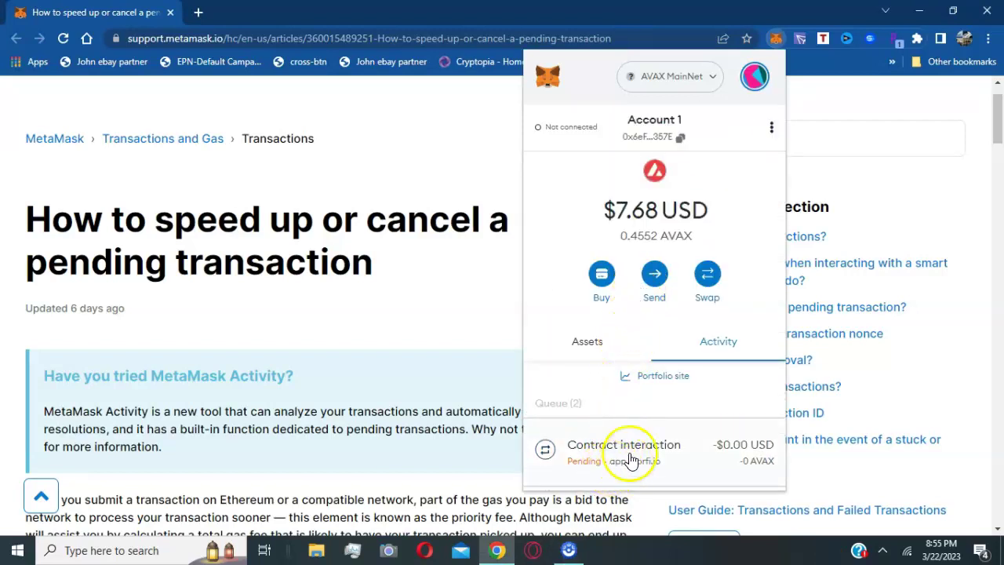
pyautogui.scroll(-4, 648, 437)
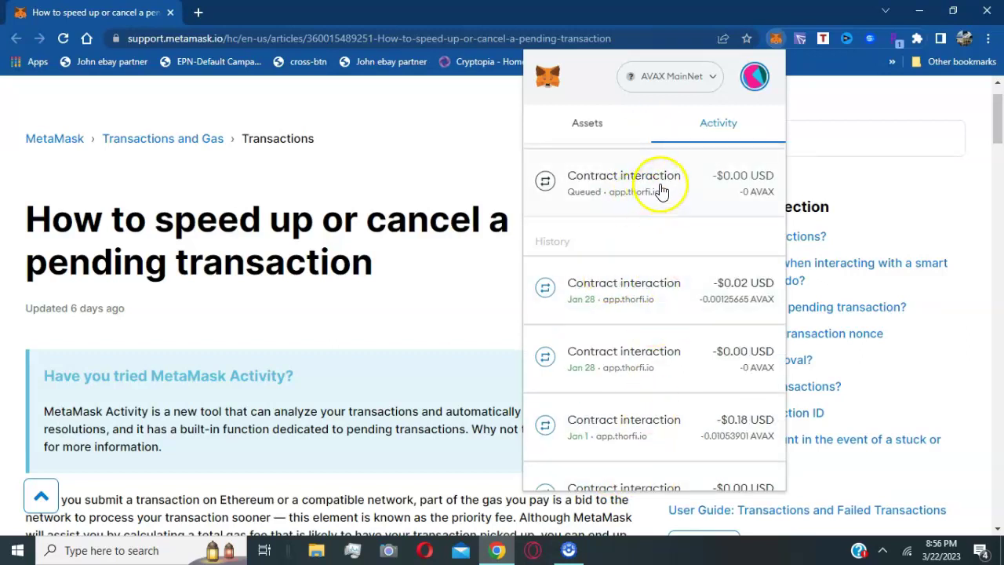
pyautogui.scroll(3, 661, 193)
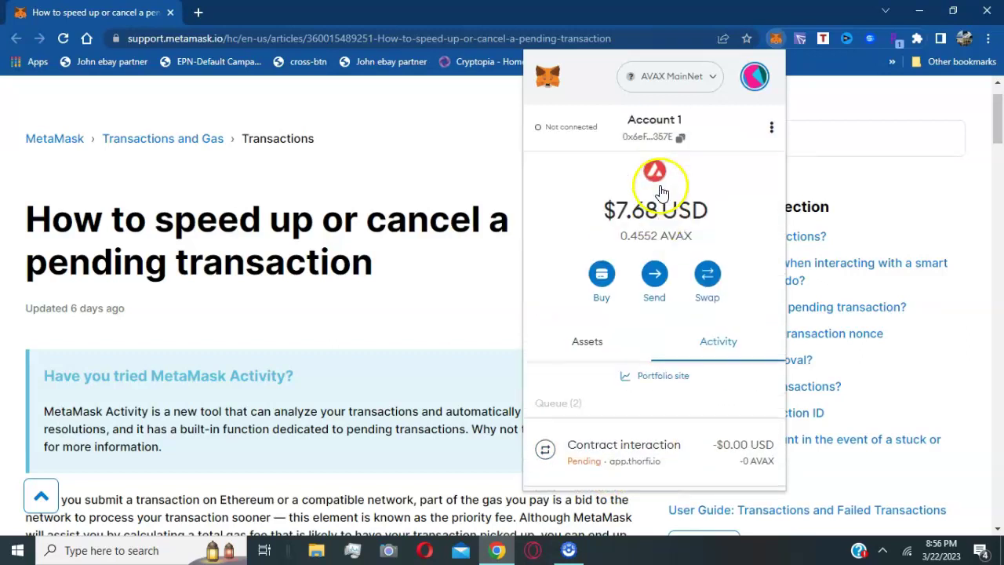
# Step: View the details of the pending app.thorfi.io contract interaction, close them, and copy Account 1's public address
pyautogui.click(639, 453)
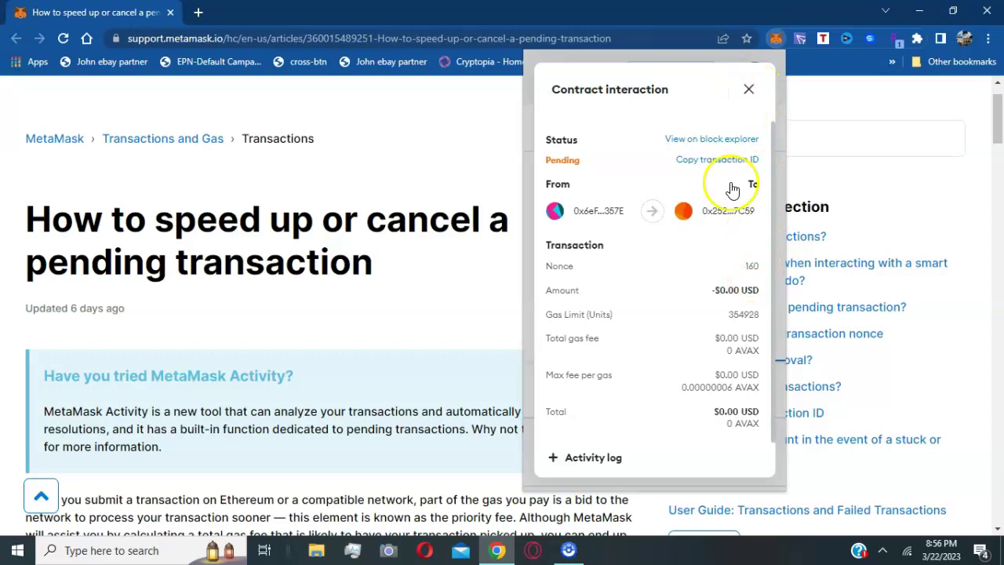
pyautogui.click(748, 90)
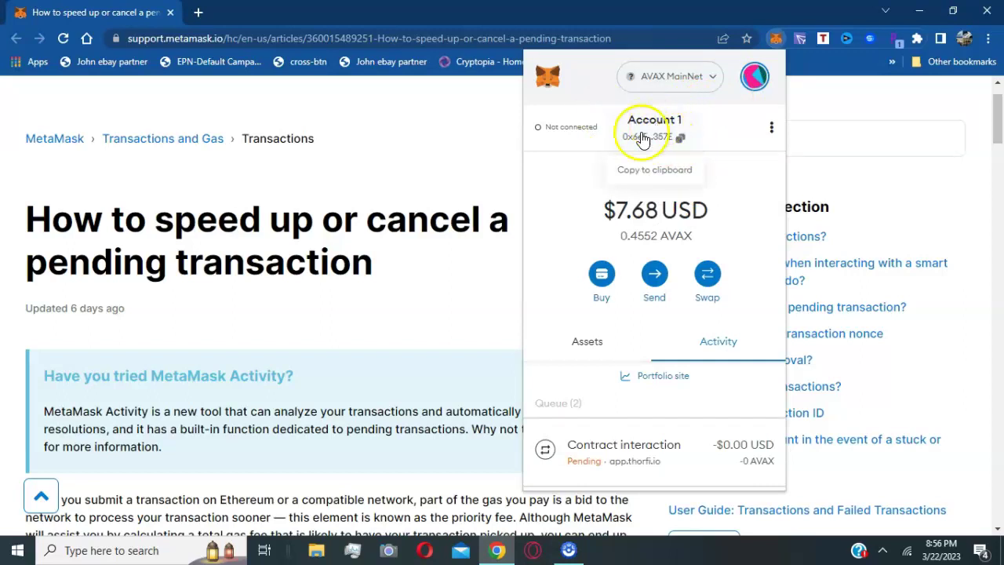
pyautogui.click(680, 138)
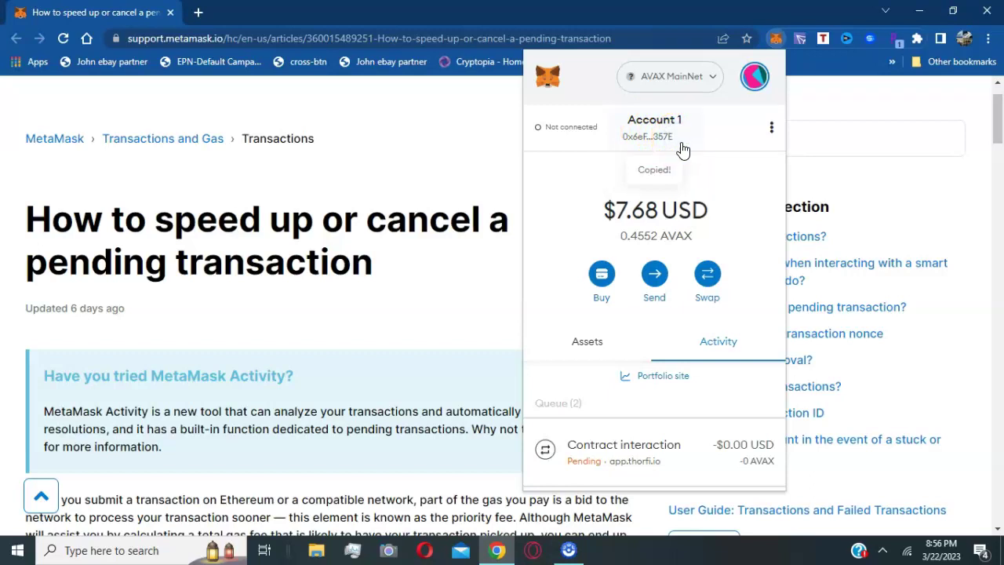
pyautogui.click(656, 276)
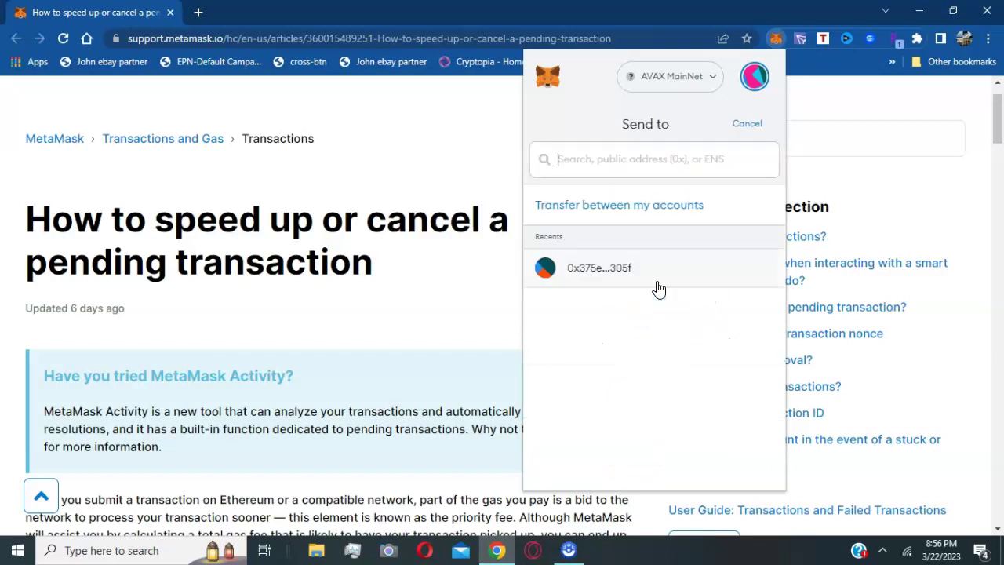
pyautogui.click(651, 162)
pyautogui.hotkey('ctrl', 'v')
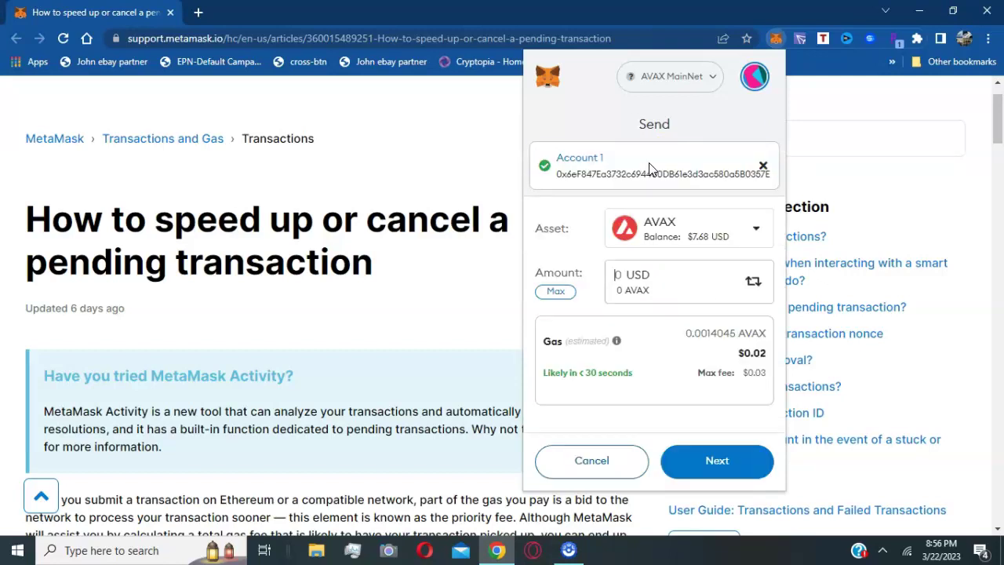
pyautogui.click(672, 283)
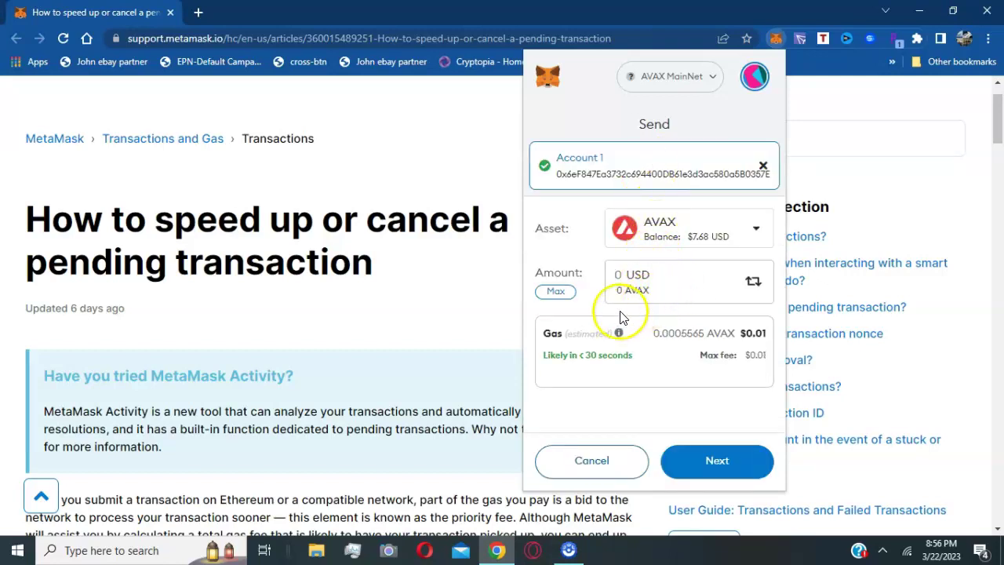
pyautogui.click(632, 281)
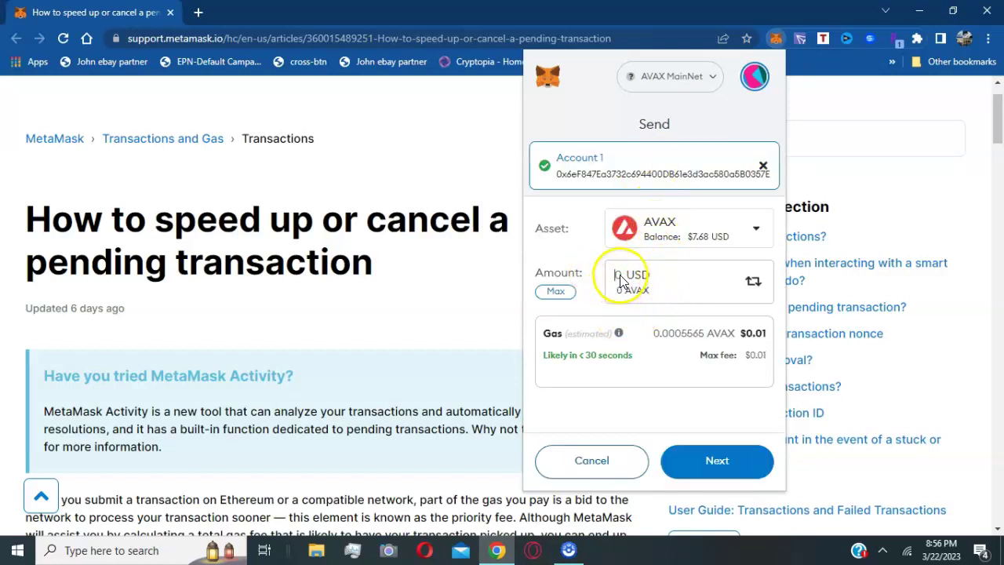
pyautogui.click(720, 467)
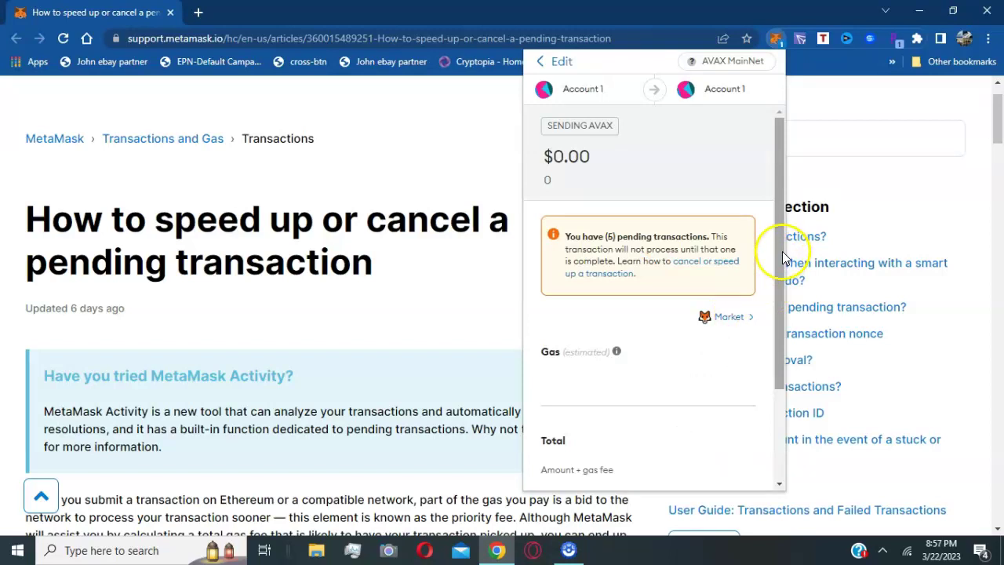
pyautogui.moveTo(779, 251); pyautogui.dragTo(778, 371)
pyautogui.click(702, 403)
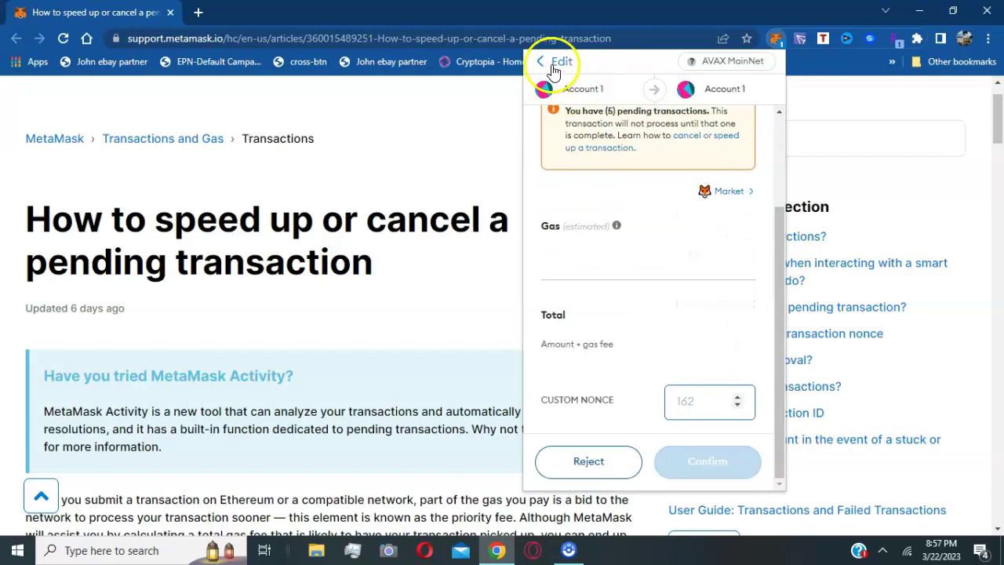
pyautogui.click(601, 463)
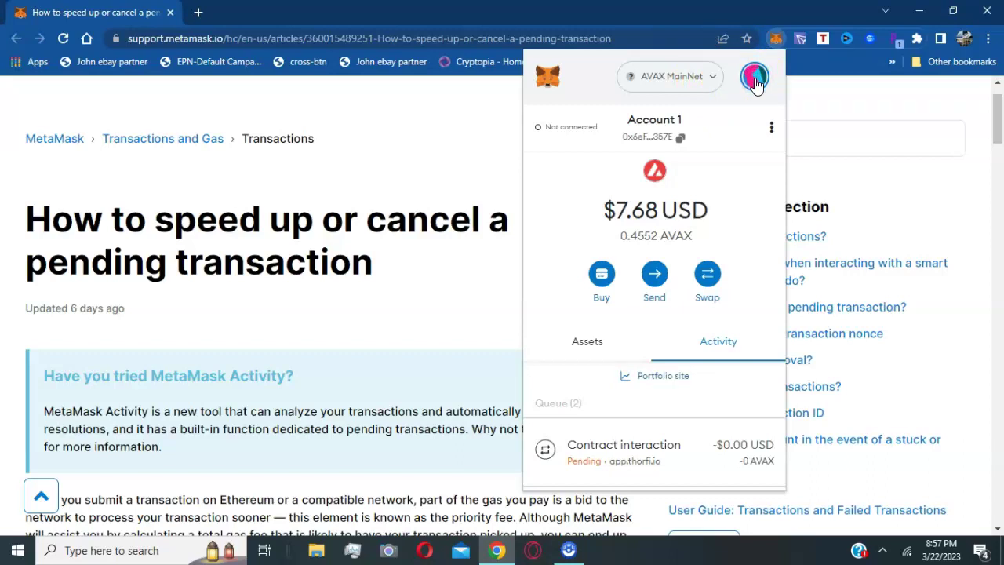
# Step: Check the Customize transaction nonce option in the wallet's Advanced settings and return to the account overview
pyautogui.click(755, 81)
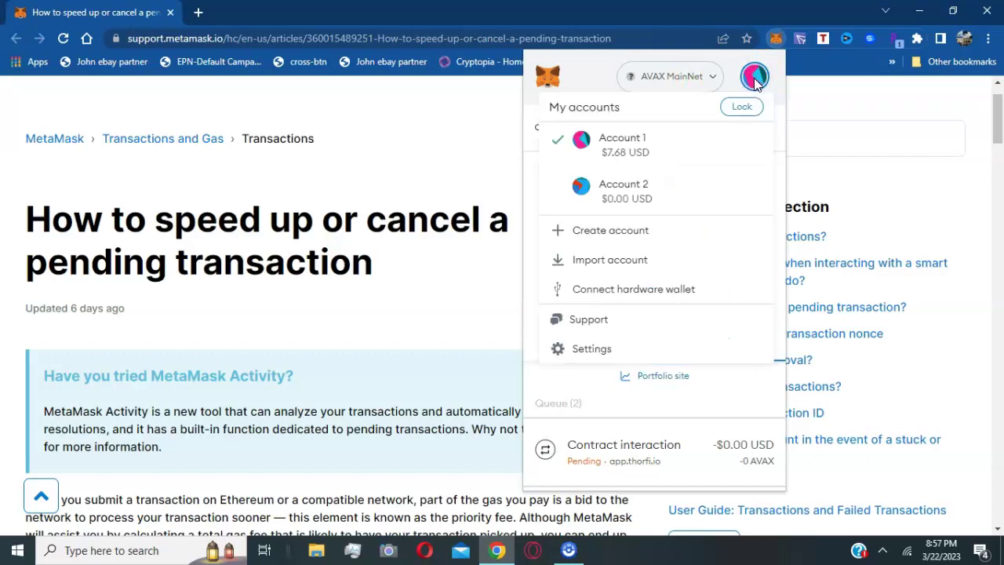
pyautogui.click(583, 354)
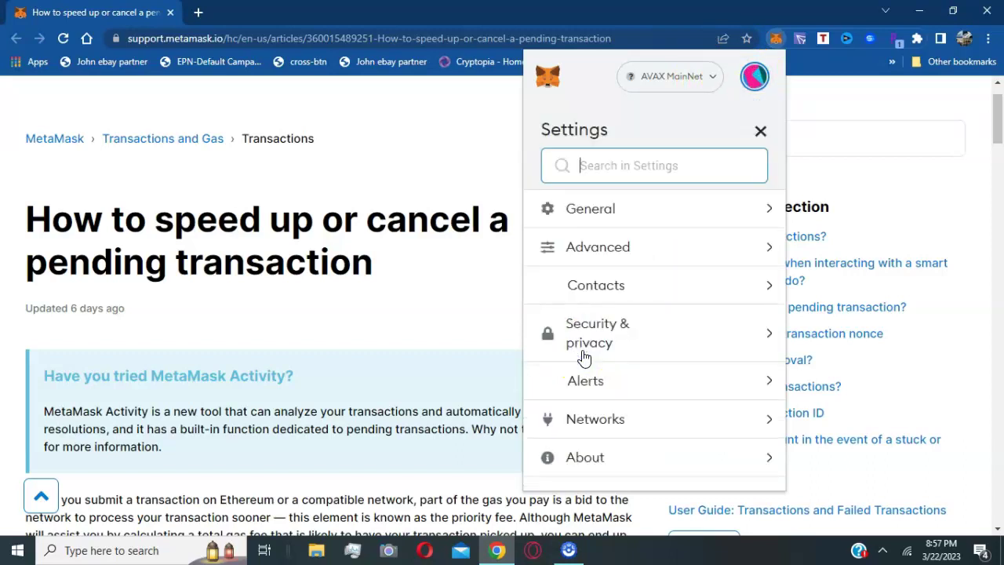
pyautogui.click(618, 249)
pyautogui.scroll(-6, 627, 283)
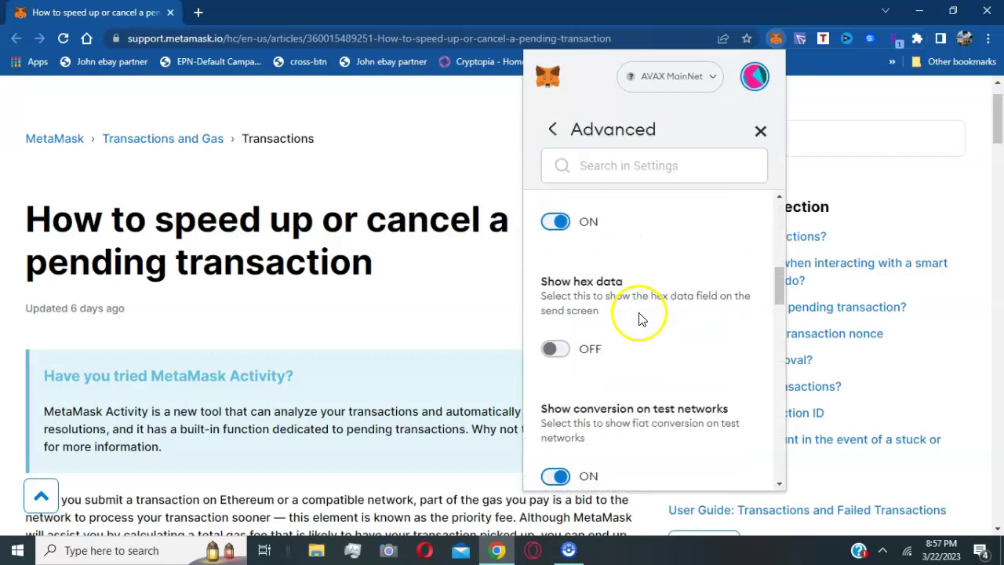
pyautogui.scroll(-3, 639, 318)
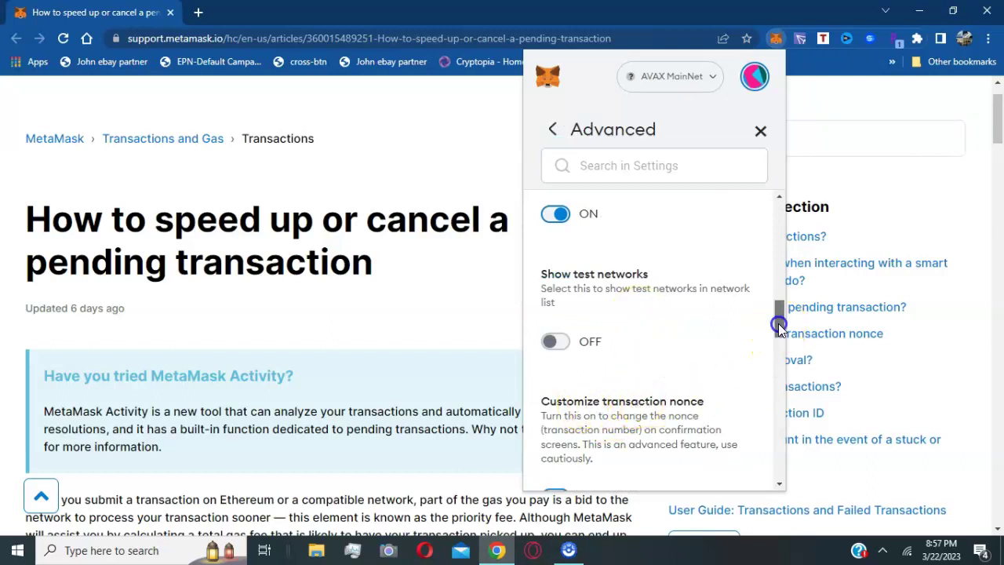
pyautogui.moveTo(779, 325); pyautogui.dragTo(780, 343)
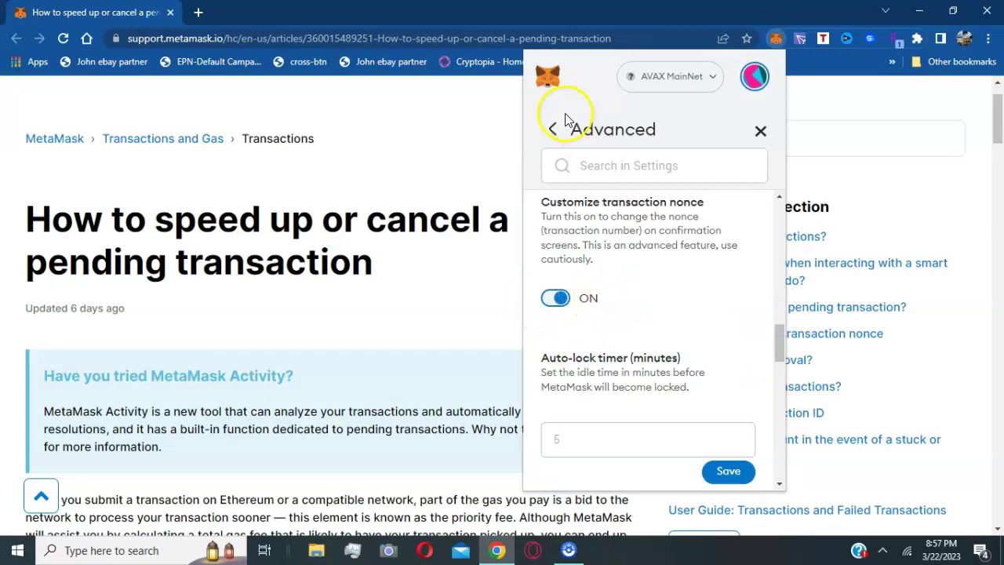
pyautogui.click(761, 132)
pyautogui.click(761, 132)
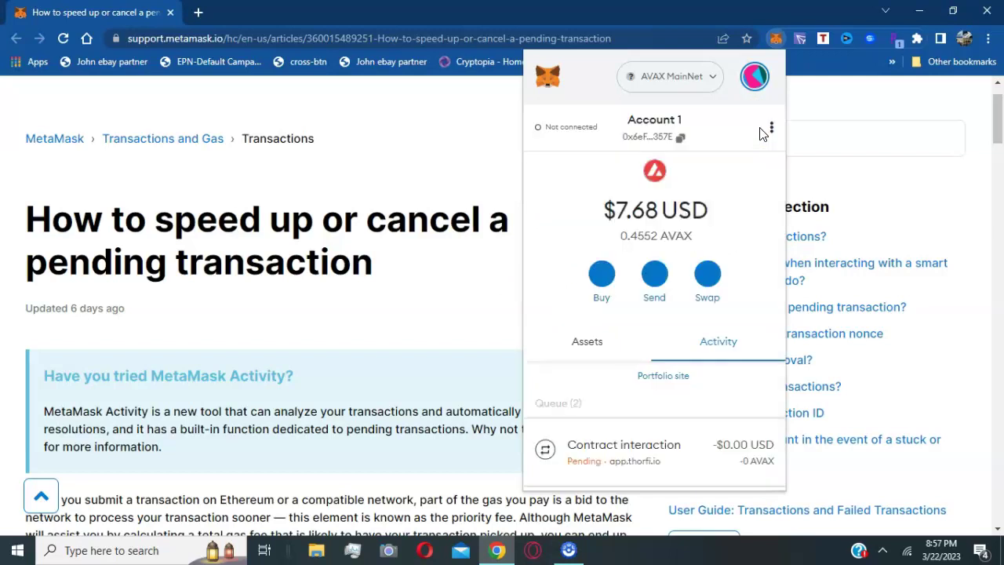
# Step: Prepare a send of 0 AVAX to Account 1's own copied address and proceed to its confirmation
pyautogui.click(657, 276)
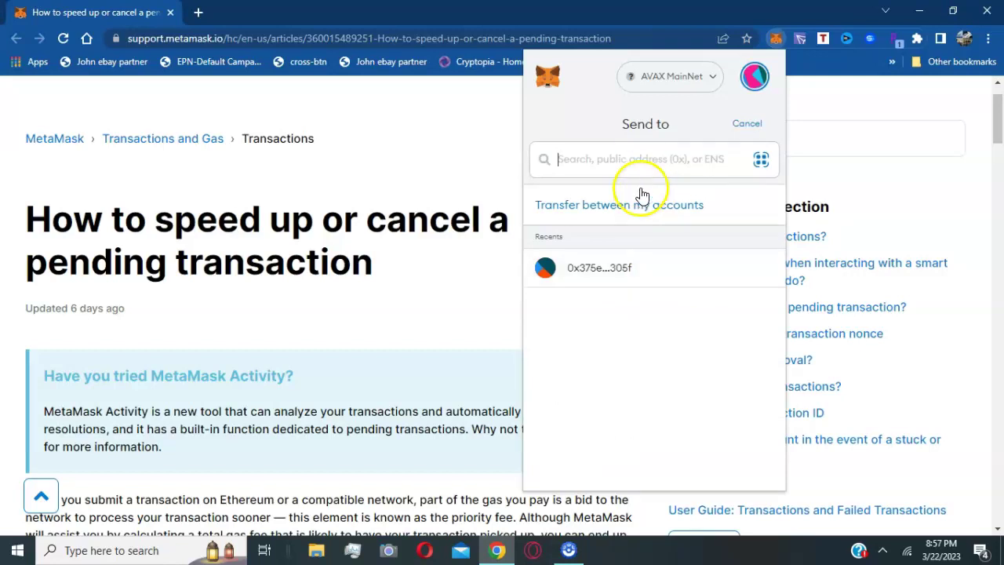
pyautogui.hotkey('ctrl', 'v')
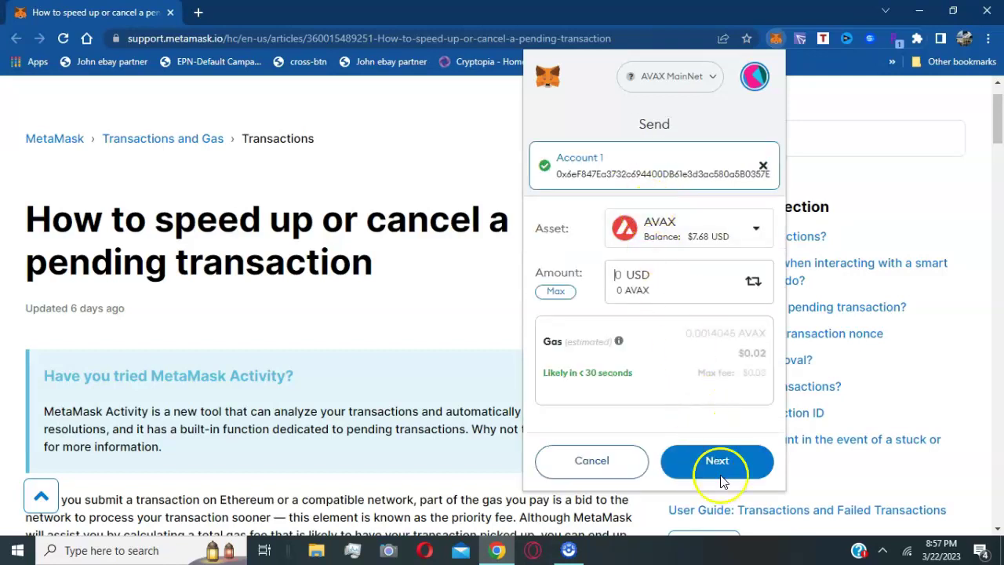
pyautogui.click(723, 479)
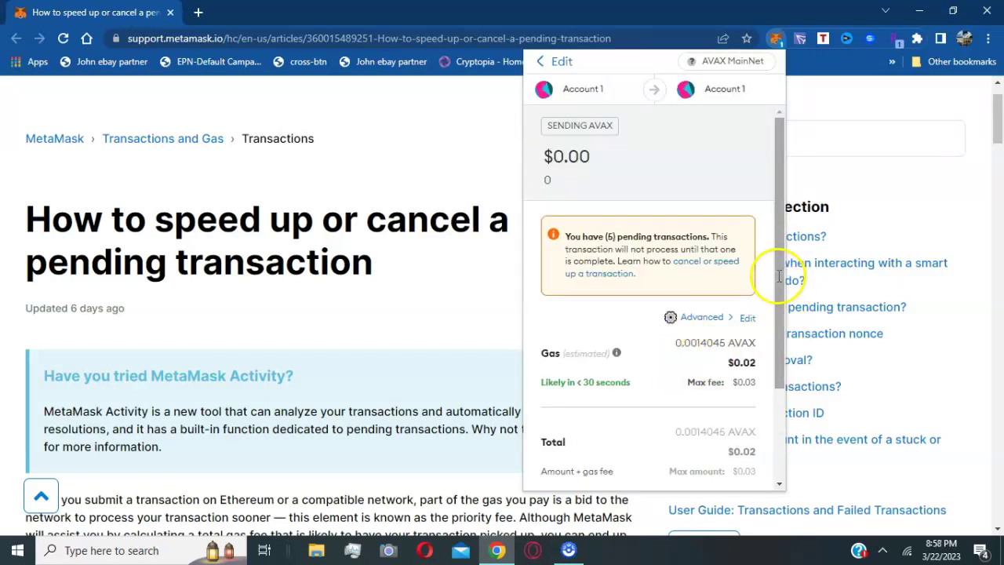
# Step: Set the custom nonce to the pending transaction's nonce and confirm the 0 AVAX transfer
pyautogui.moveTo(778, 275); pyautogui.dragTo(778, 402)
pyautogui.click(715, 399)
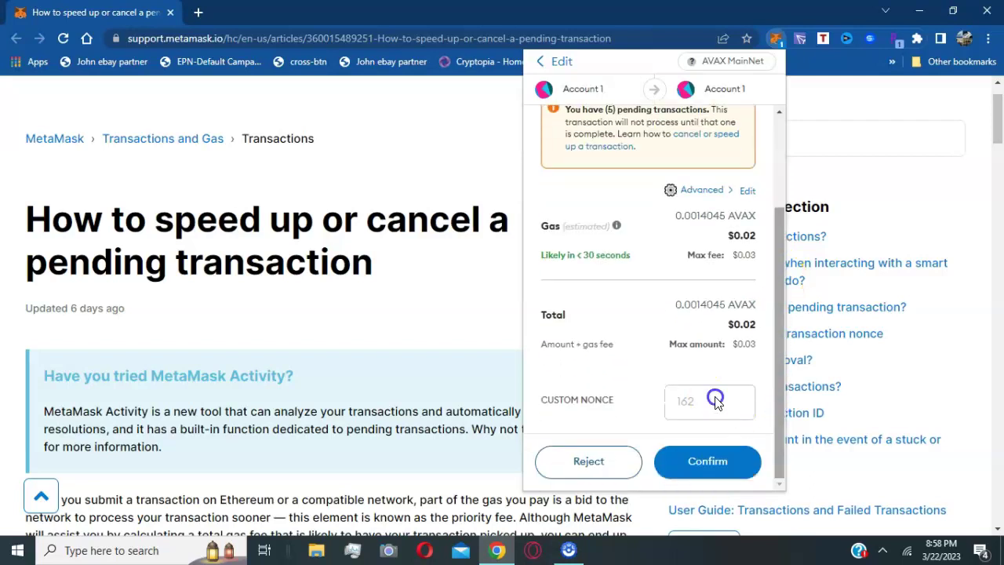
pyautogui.click(699, 400)
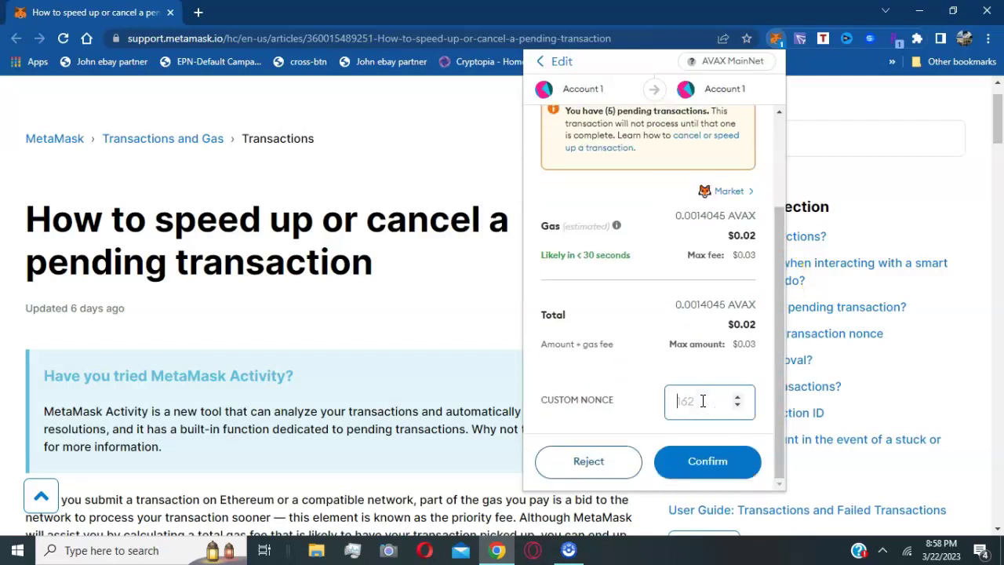
pyautogui.click(707, 466)
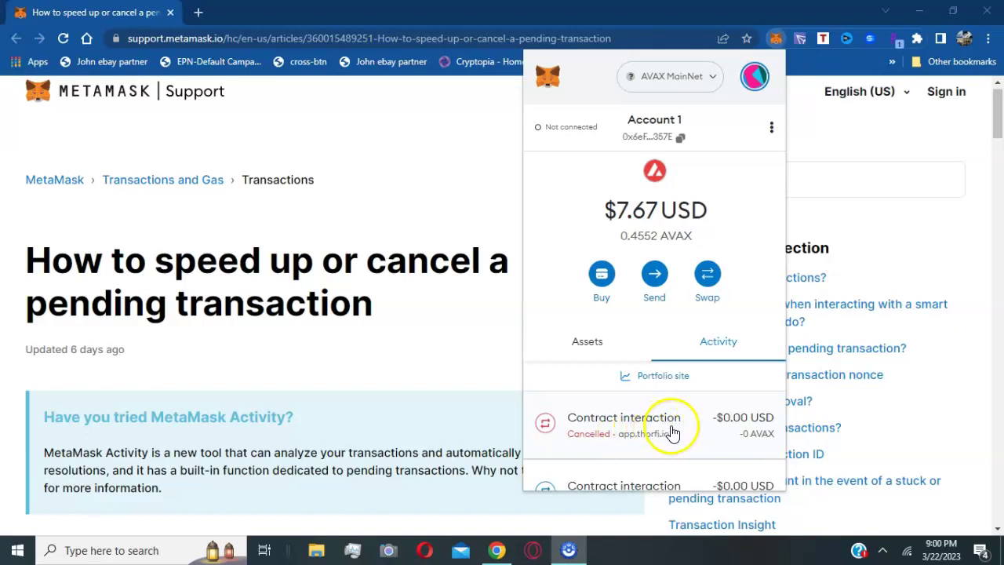
# Step: View the details of the cancelled app.thorfi.io contract interaction at the start of the activity list
pyautogui.click(670, 428)
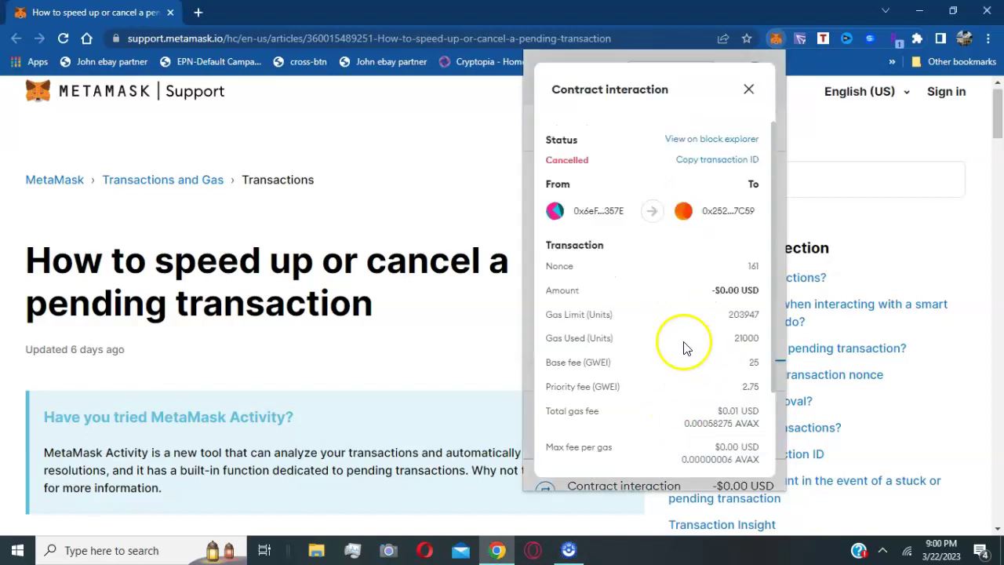